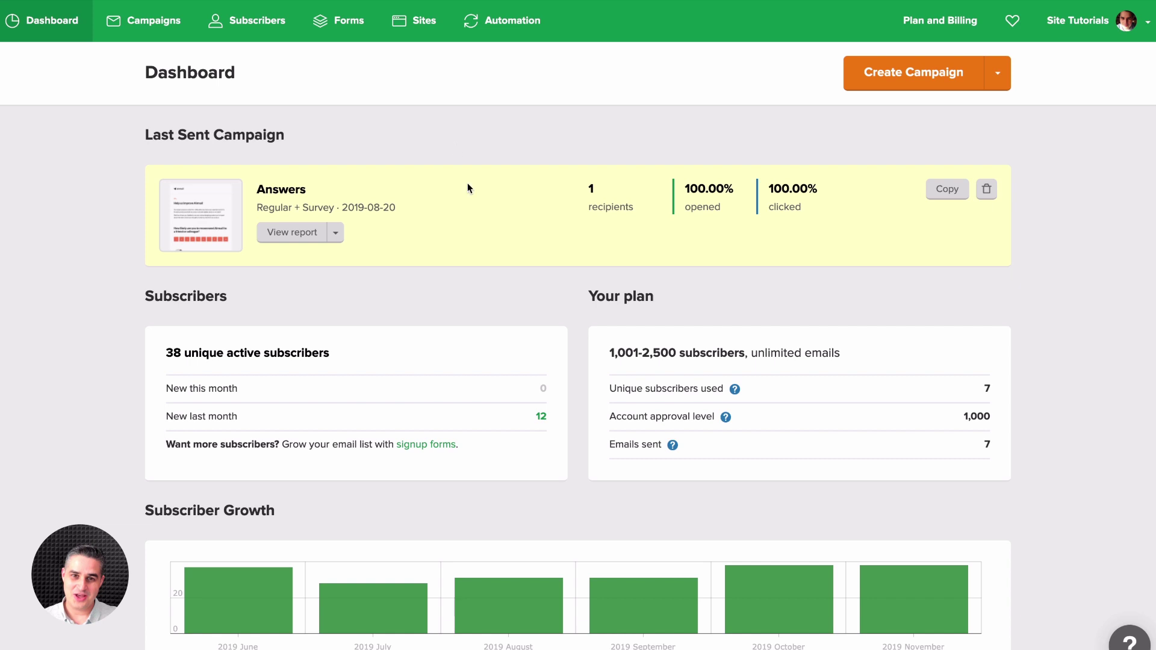
# Step: Open the Quiz landing page's overview from the Sites list
pyautogui.click(424, 38)
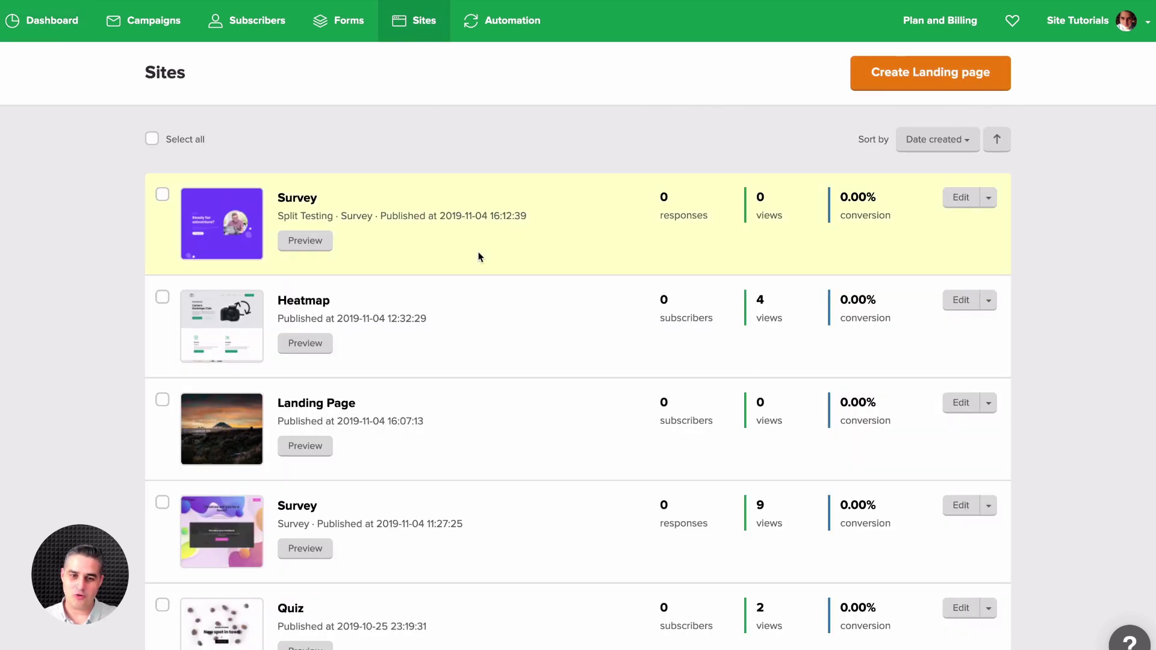
pyautogui.scroll(-3, 478, 255)
pyautogui.scroll(-1, 479, 255)
pyautogui.scroll(4, 478, 255)
pyautogui.scroll(-2, 479, 255)
pyautogui.scroll(-1, 479, 256)
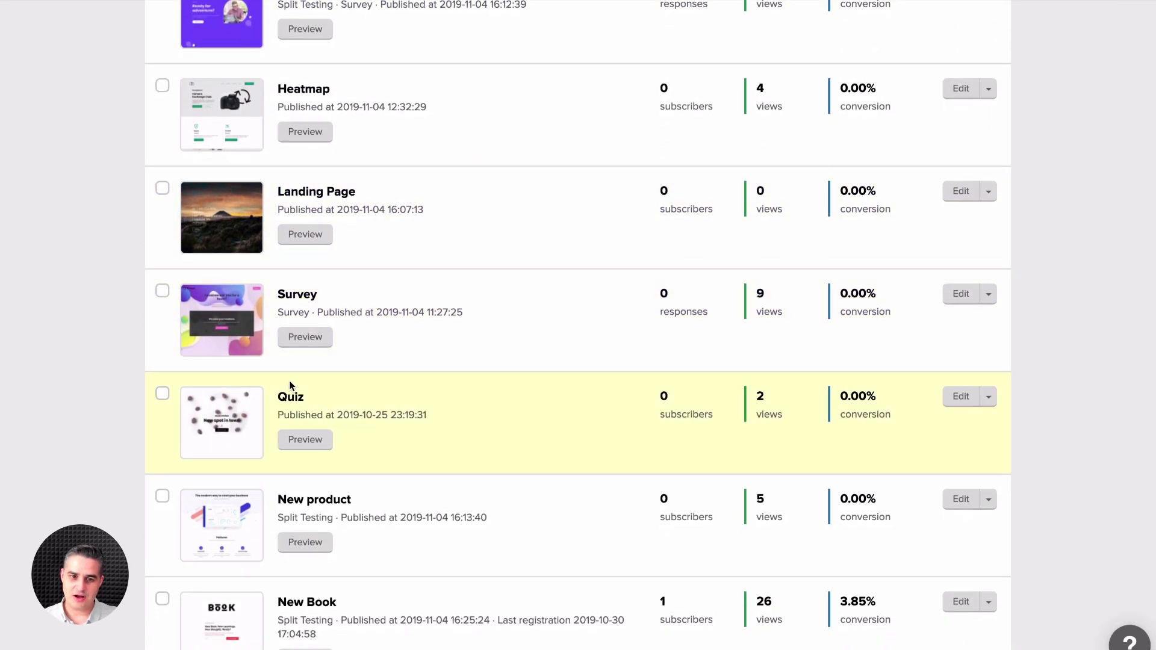
pyautogui.click(292, 397)
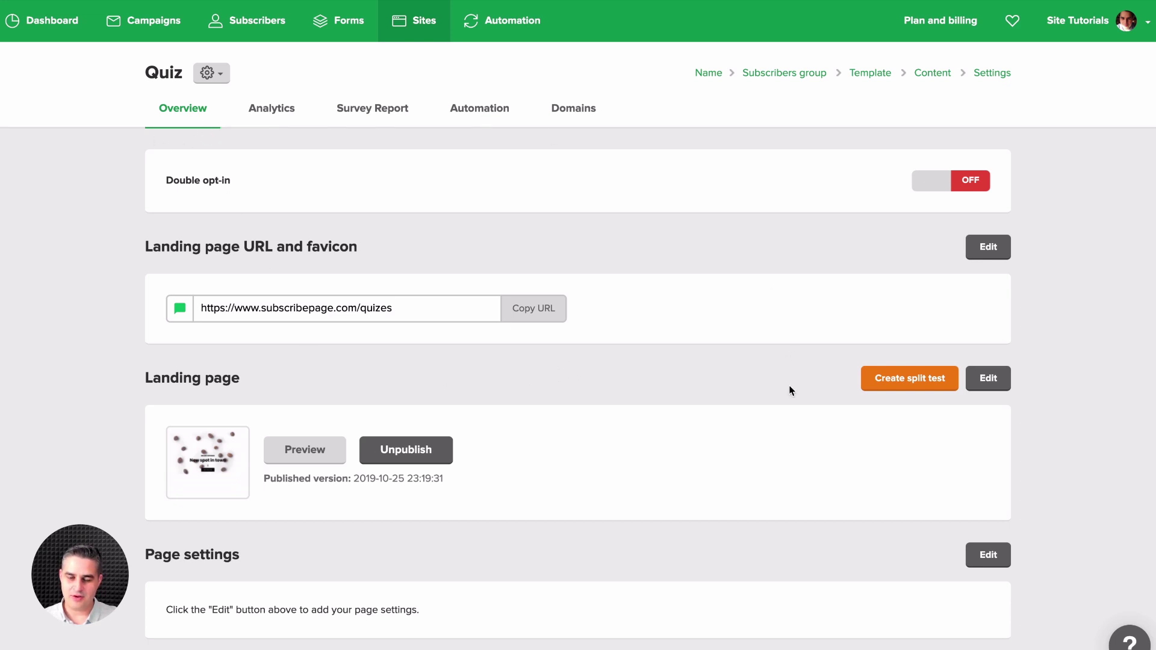
# Step: Start a split test for Quiz and bring up the Version B creation options
pyautogui.scroll(-2, 767, 313)
pyautogui.scroll(2, 767, 313)
pyautogui.click(910, 383)
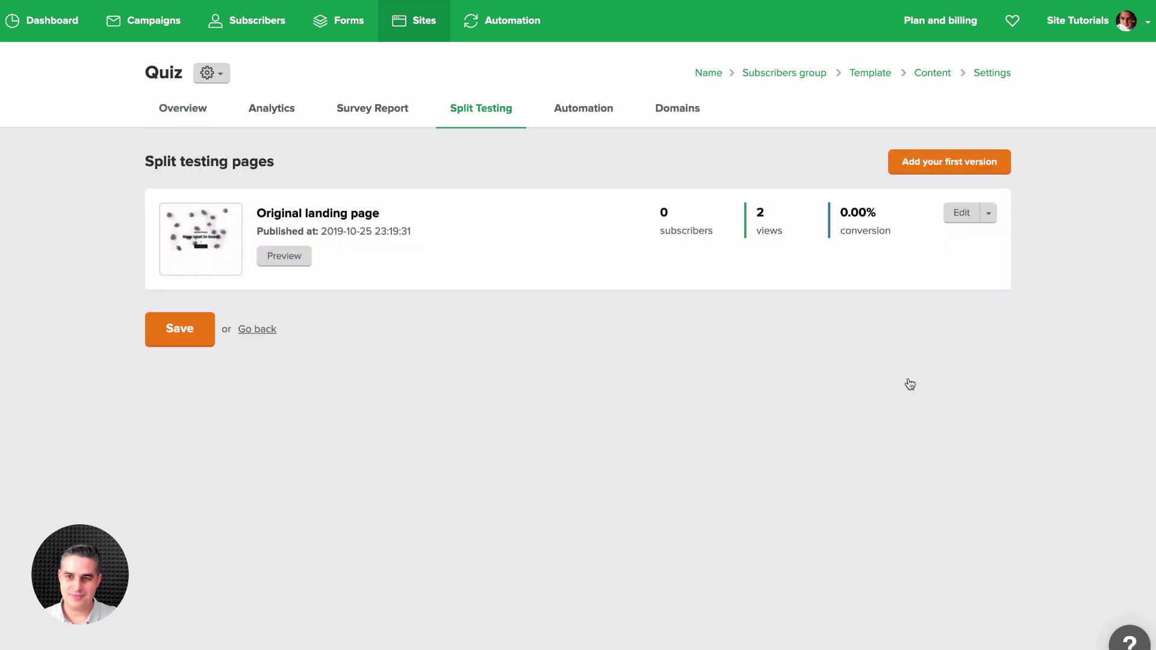
pyautogui.click(939, 171)
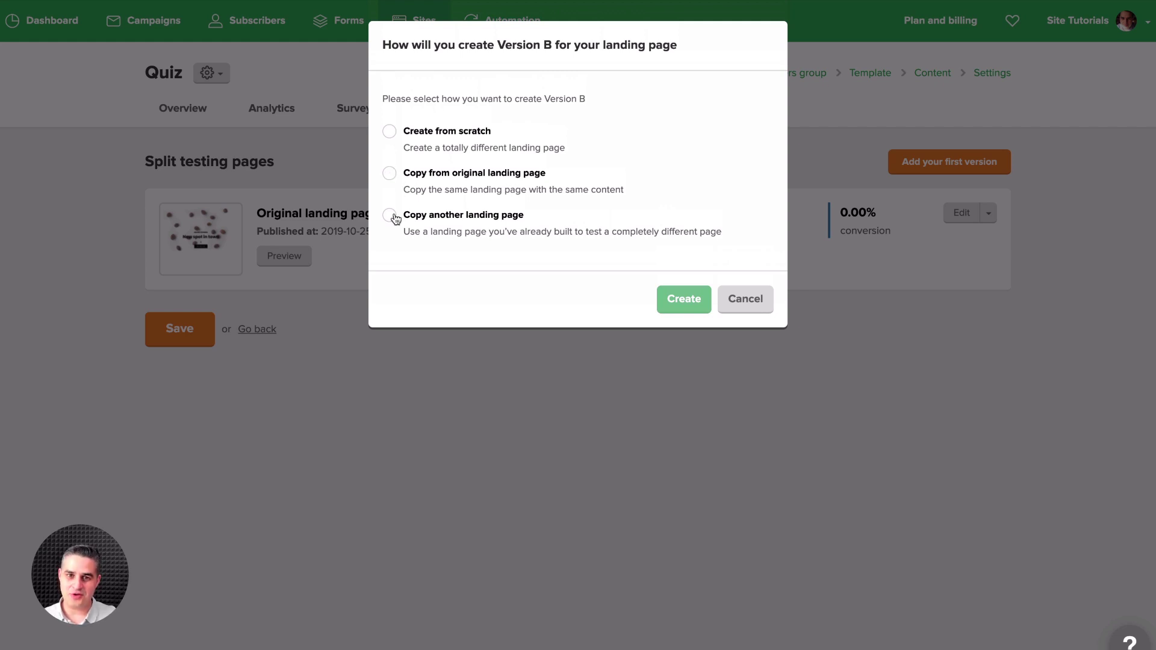
# Step: Create Version B by copying the original Quiz landing page
pyautogui.click(389, 175)
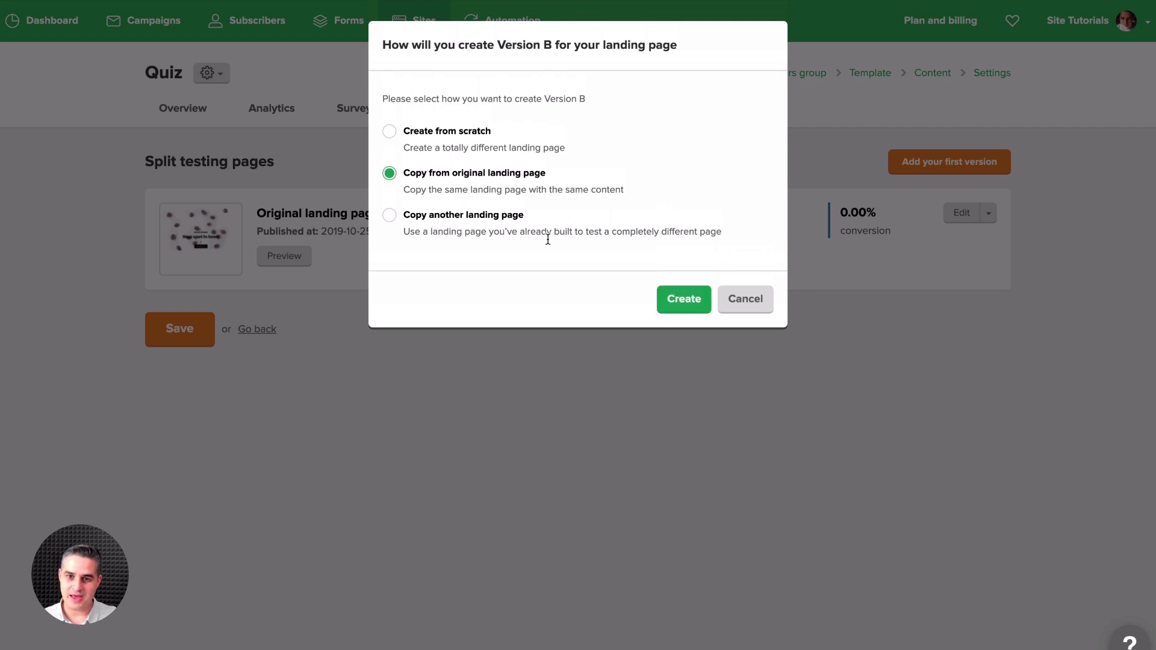
pyautogui.click(675, 299)
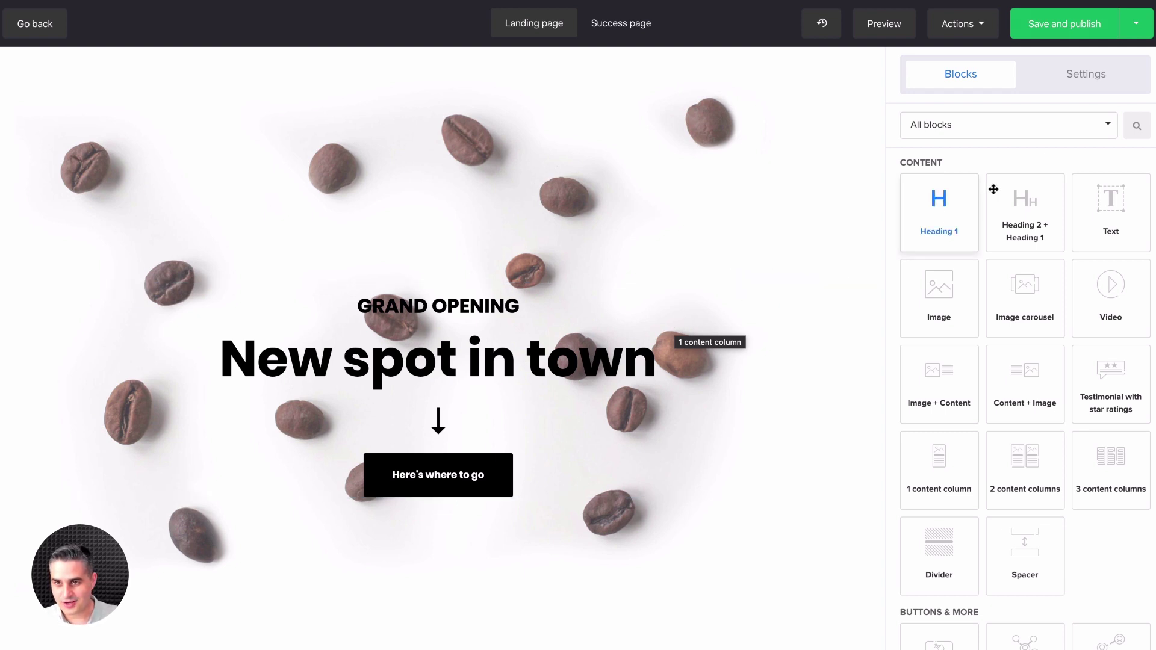
# Step: Save and publish the copied Version B page
pyautogui.click(1074, 27)
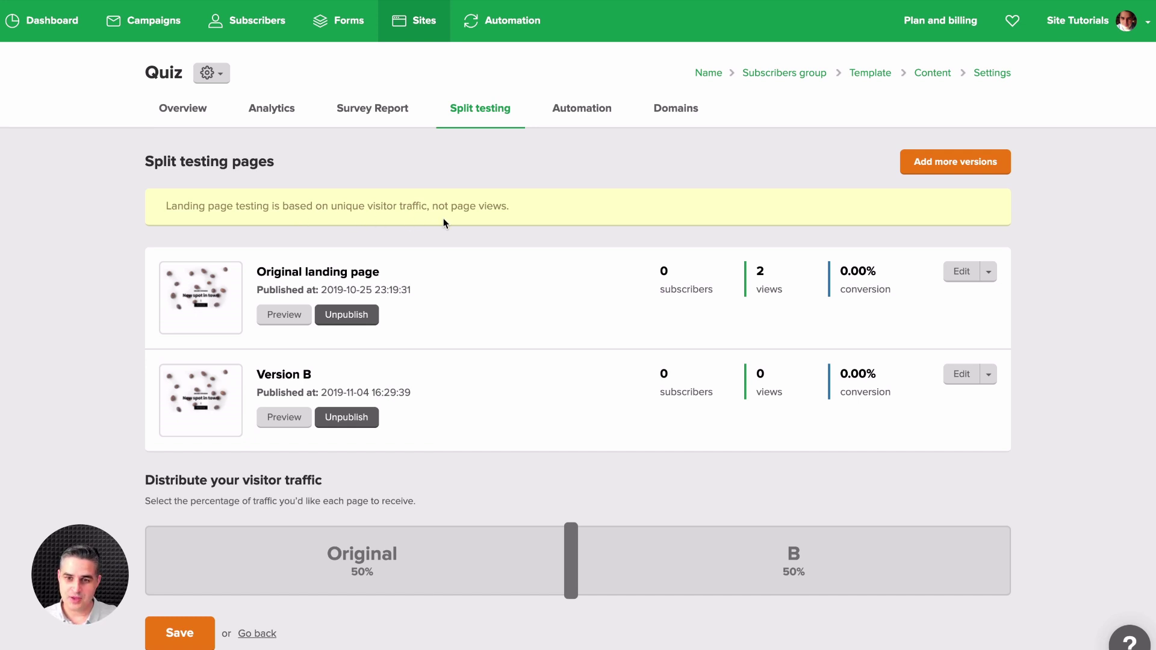
# Step: Set the visitor traffic split to about 50/50 between Original and Version B and save
pyautogui.moveTo(573, 544); pyautogui.dragTo(413, 564)
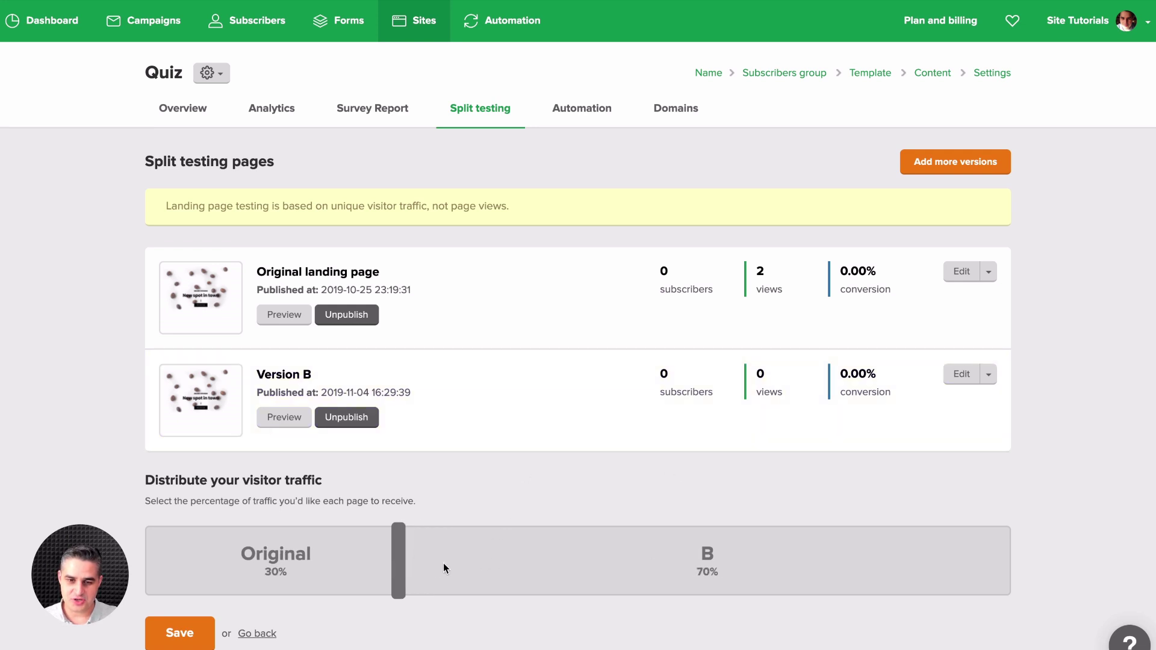
pyautogui.moveTo(406, 563); pyautogui.dragTo(577, 558)
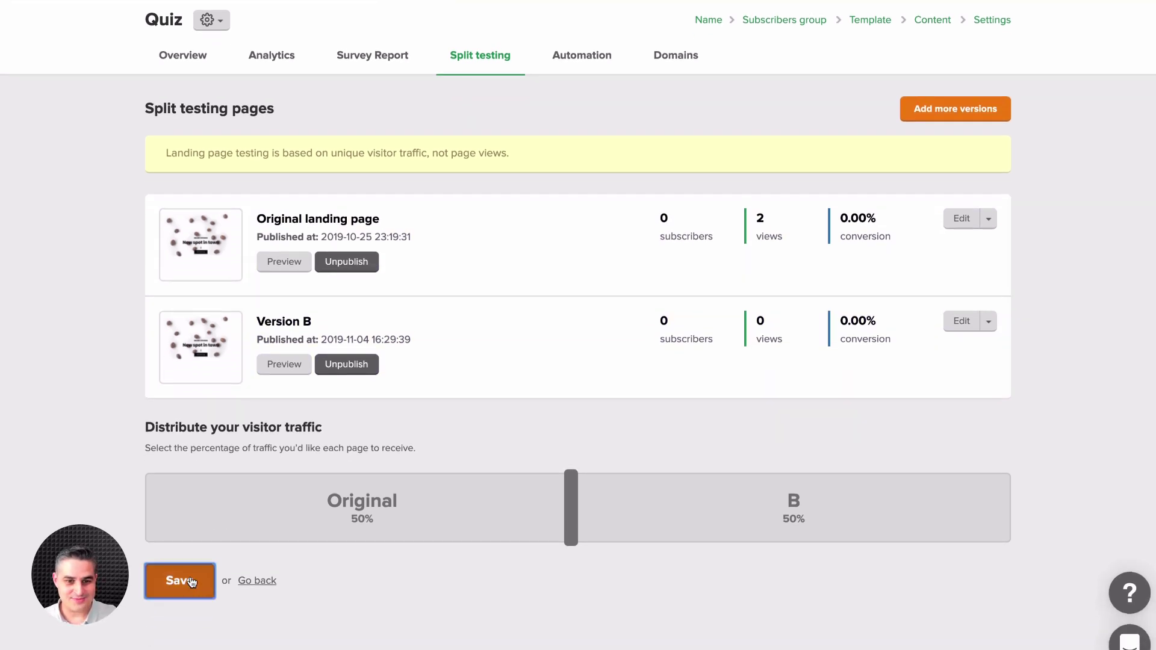
pyautogui.click(183, 609)
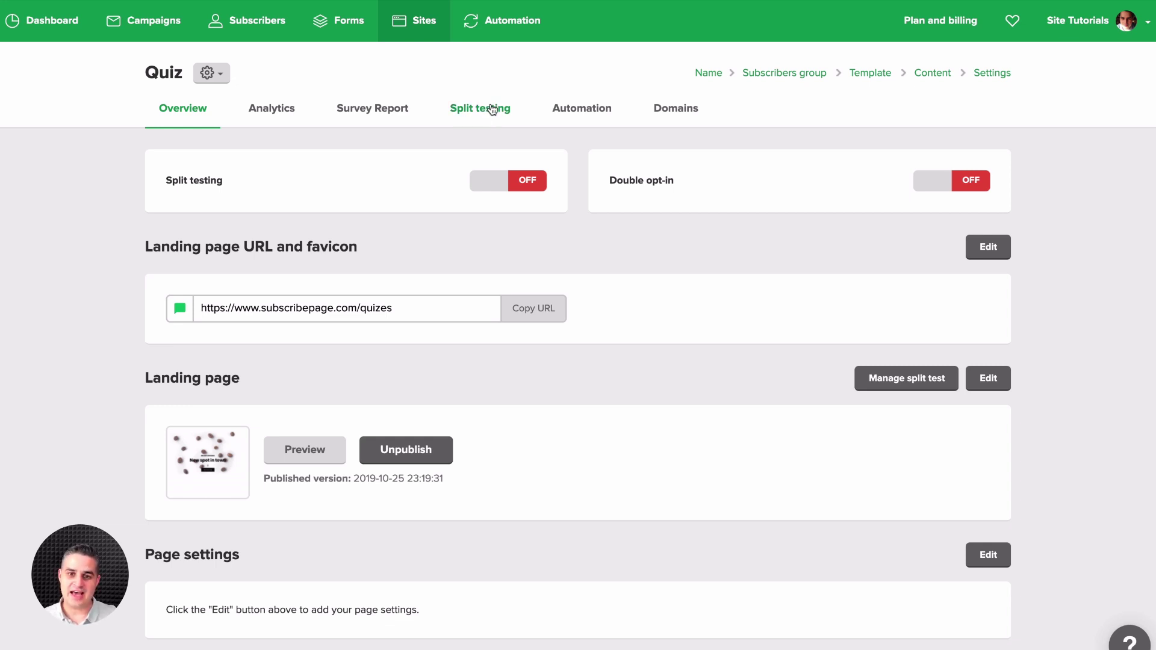
# Step: Turn on the Quiz split test, then switch it off to choose a winner
pyautogui.click(491, 181)
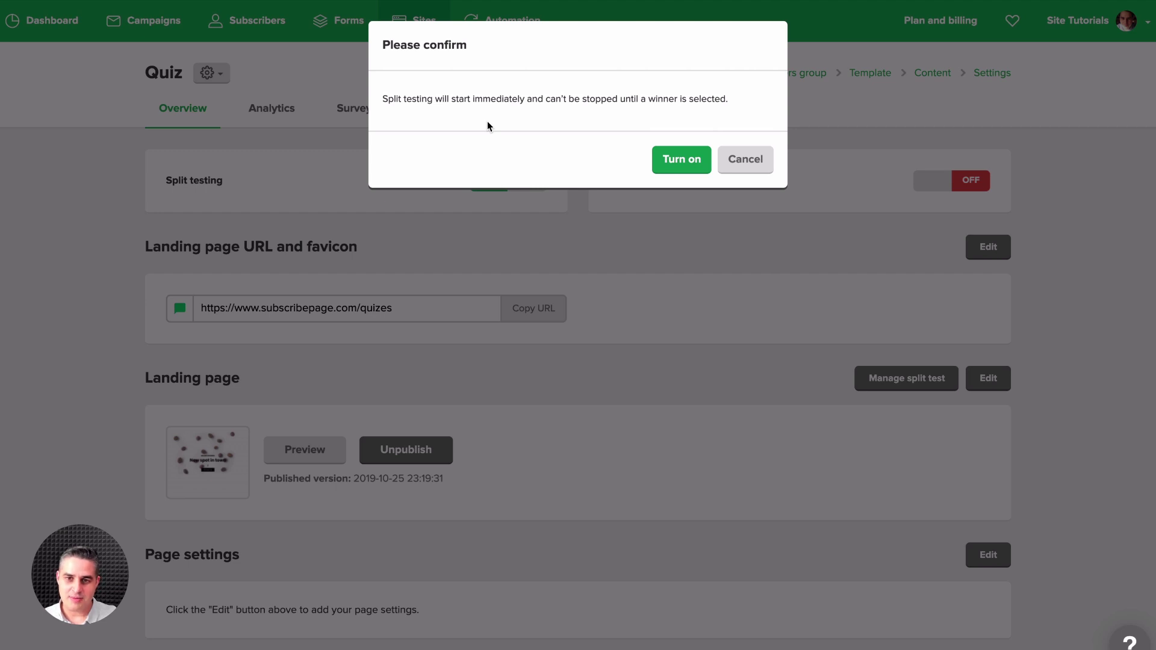
pyautogui.click(672, 162)
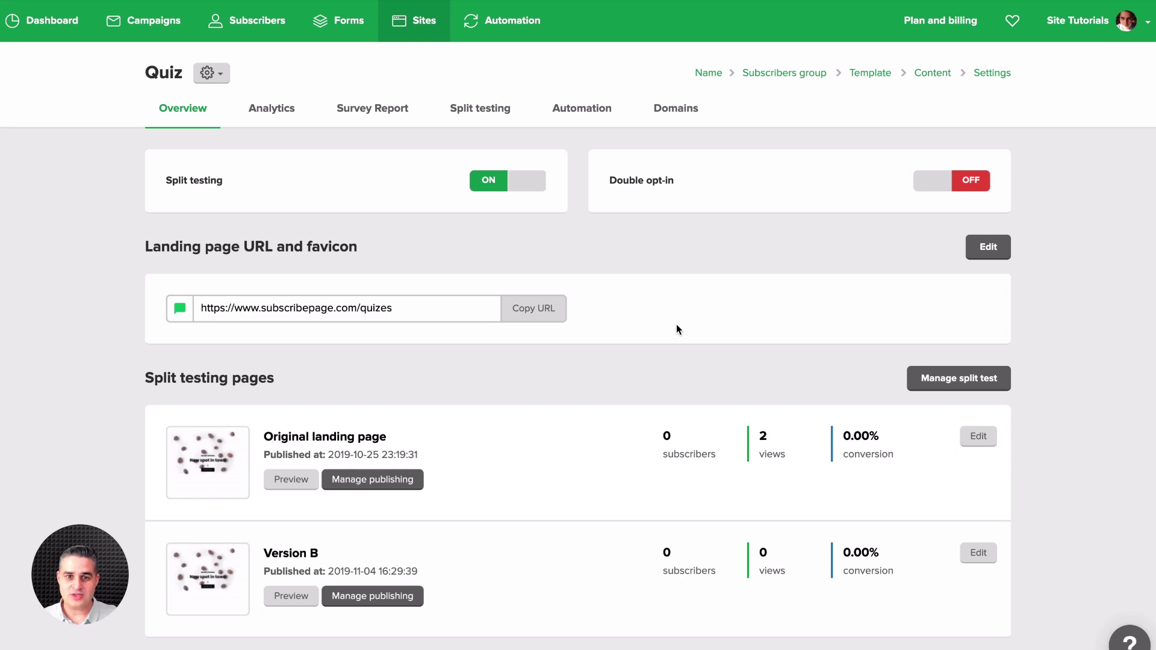
pyautogui.click(514, 187)
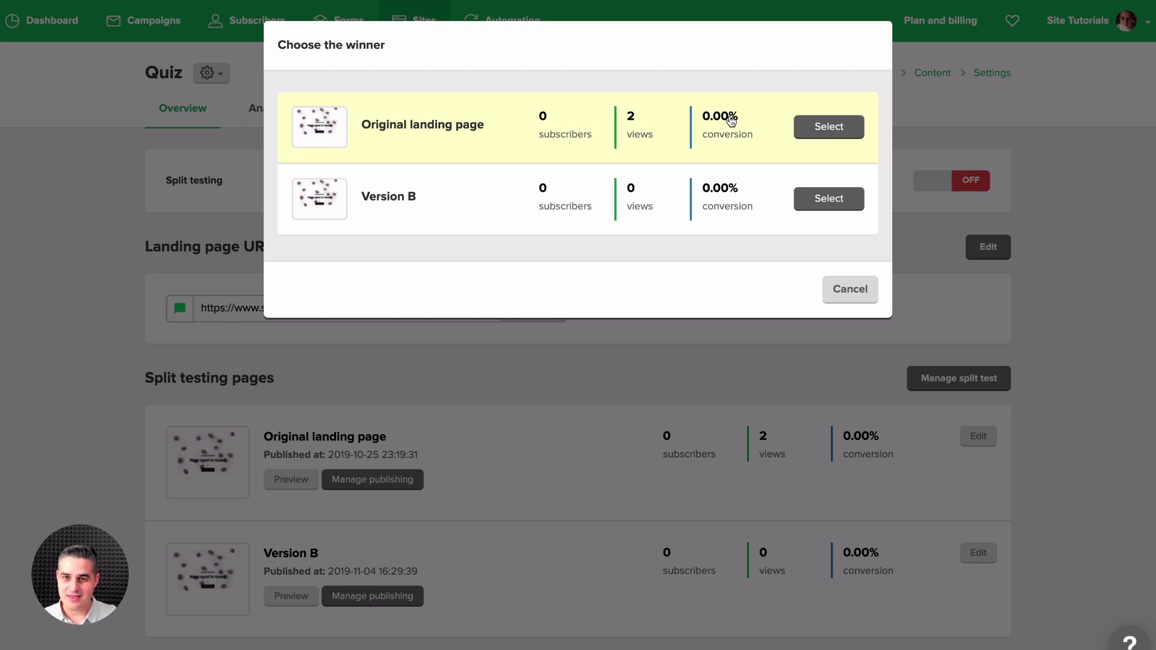
# Step: Select the Original landing page as the split test winner
pyautogui.click(807, 127)
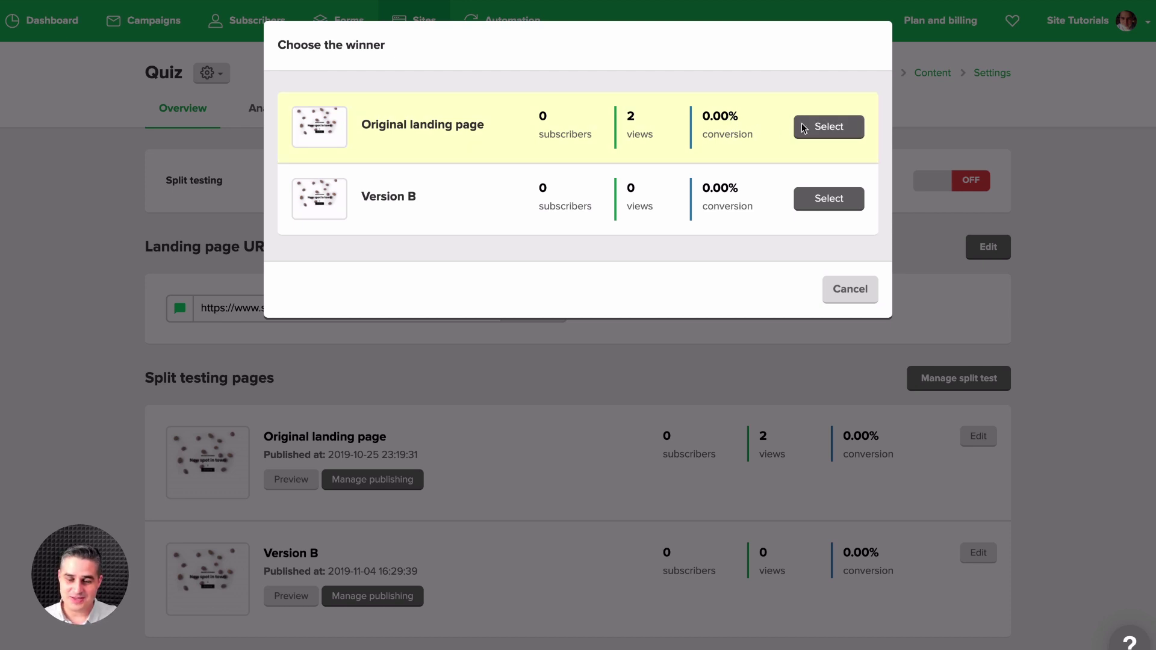
pyautogui.click(840, 127)
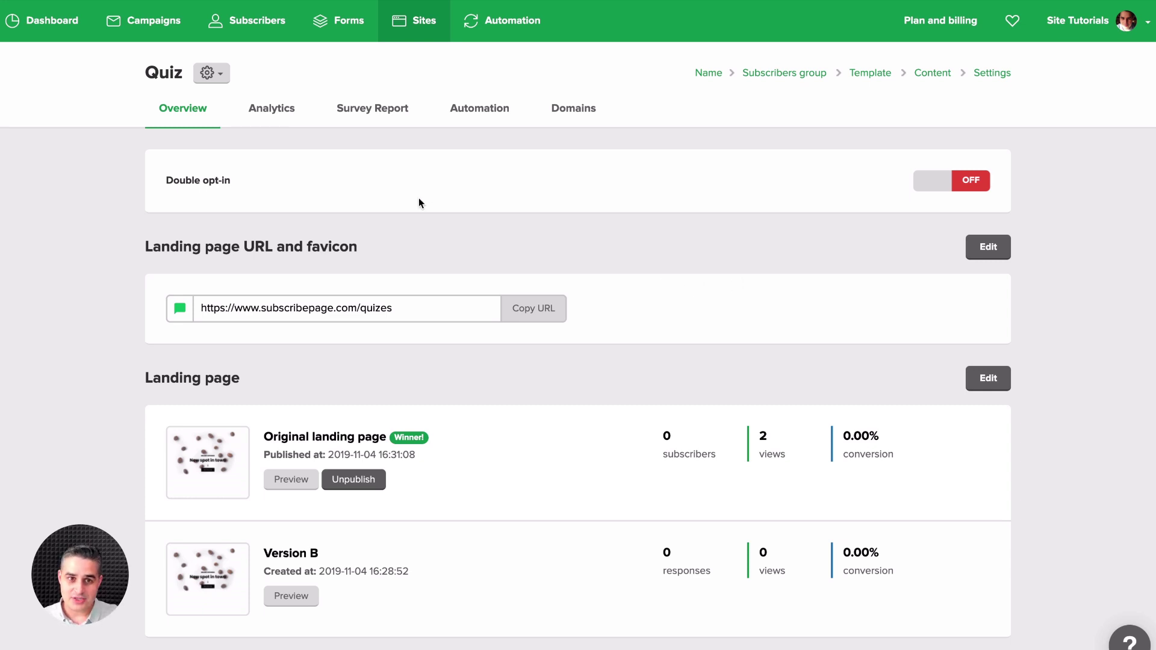
pyautogui.click(220, 80)
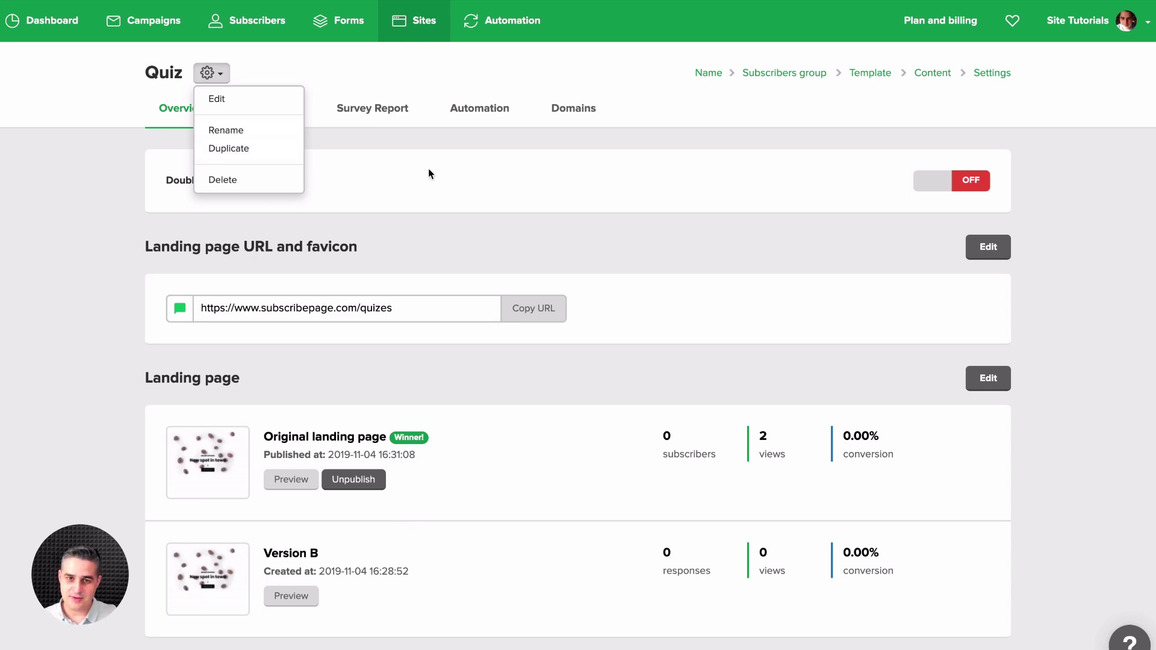
pyautogui.click(510, 231)
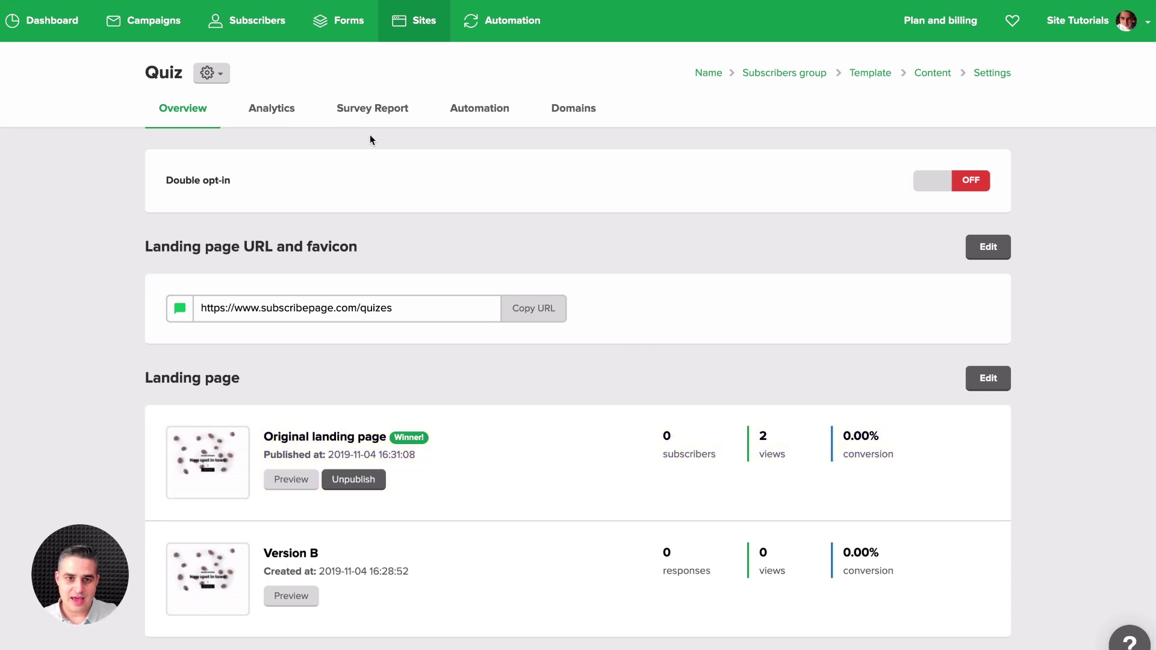
pyautogui.click(275, 114)
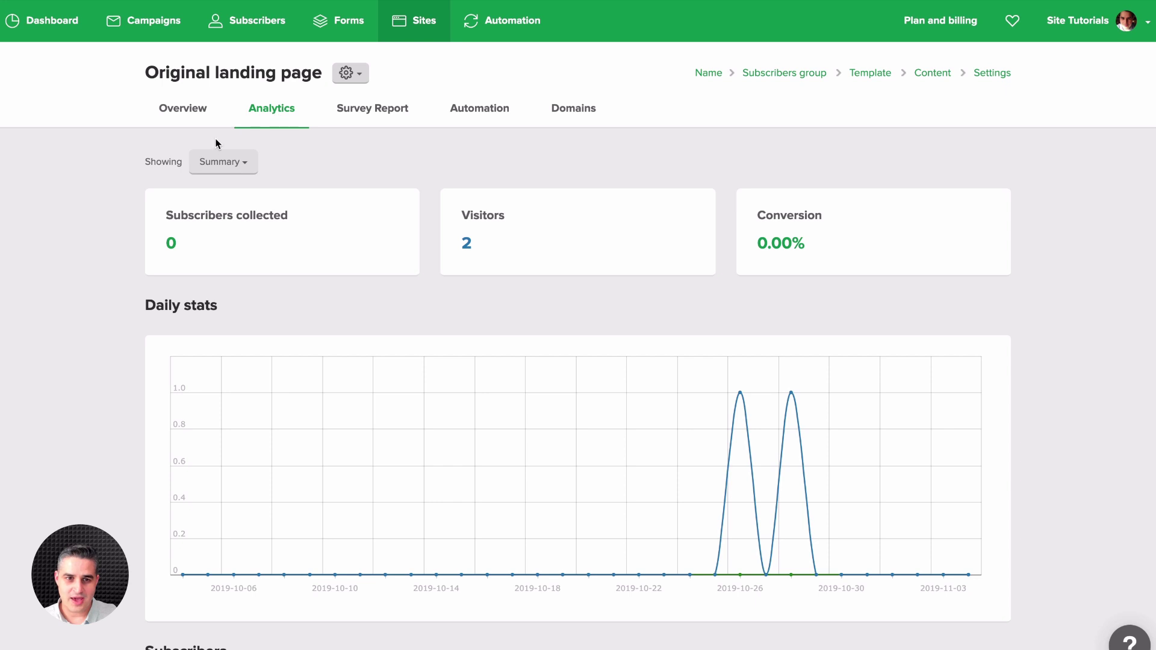
pyautogui.click(227, 165)
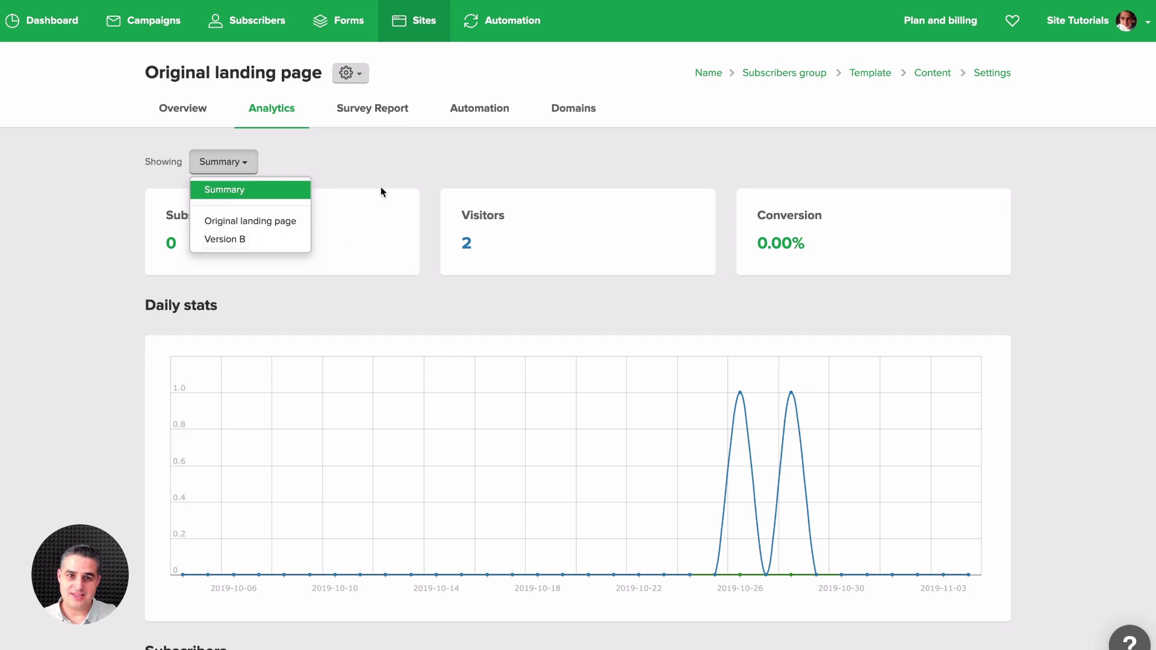
pyautogui.click(388, 161)
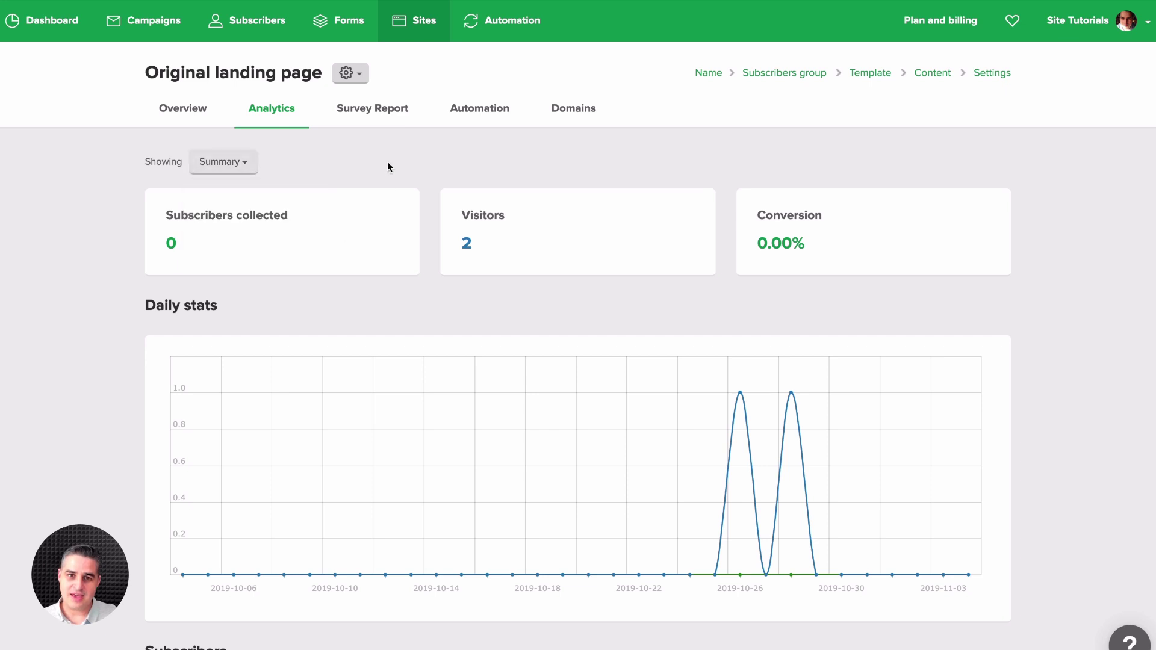
pyautogui.click(372, 116)
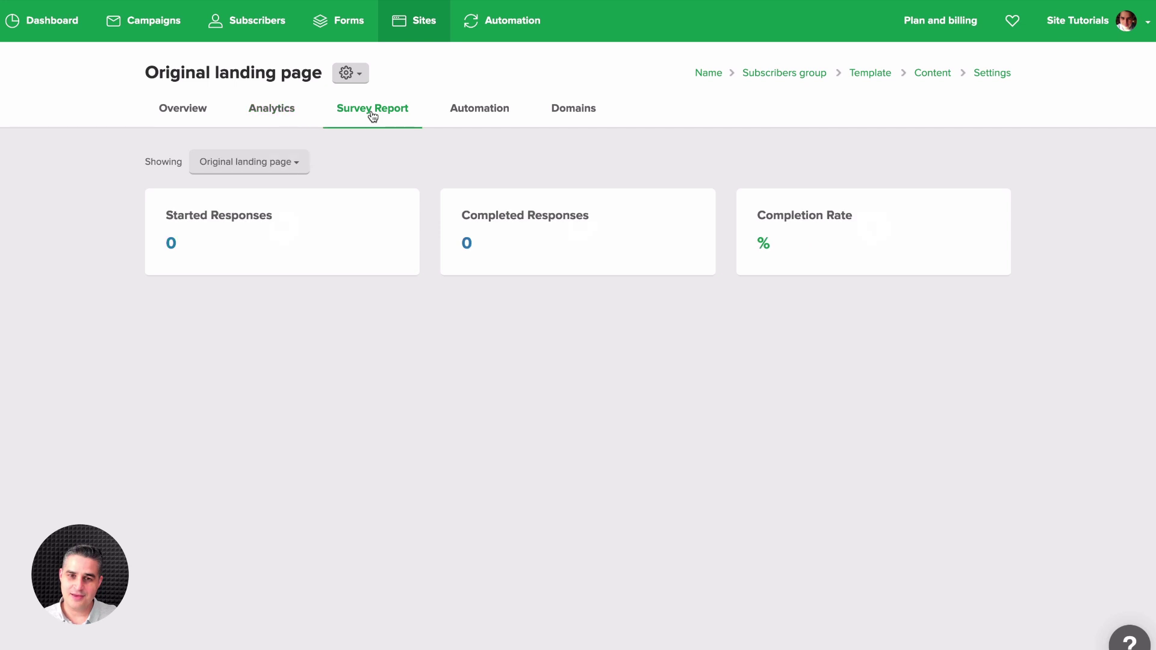
pyautogui.click(280, 167)
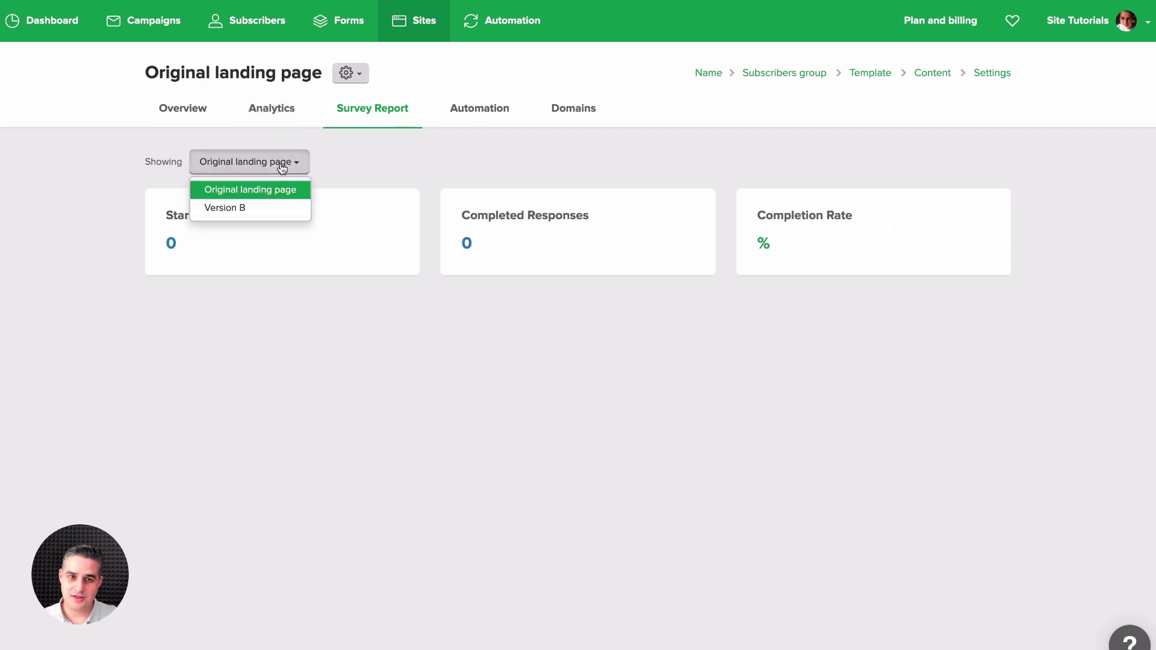
pyautogui.click(239, 209)
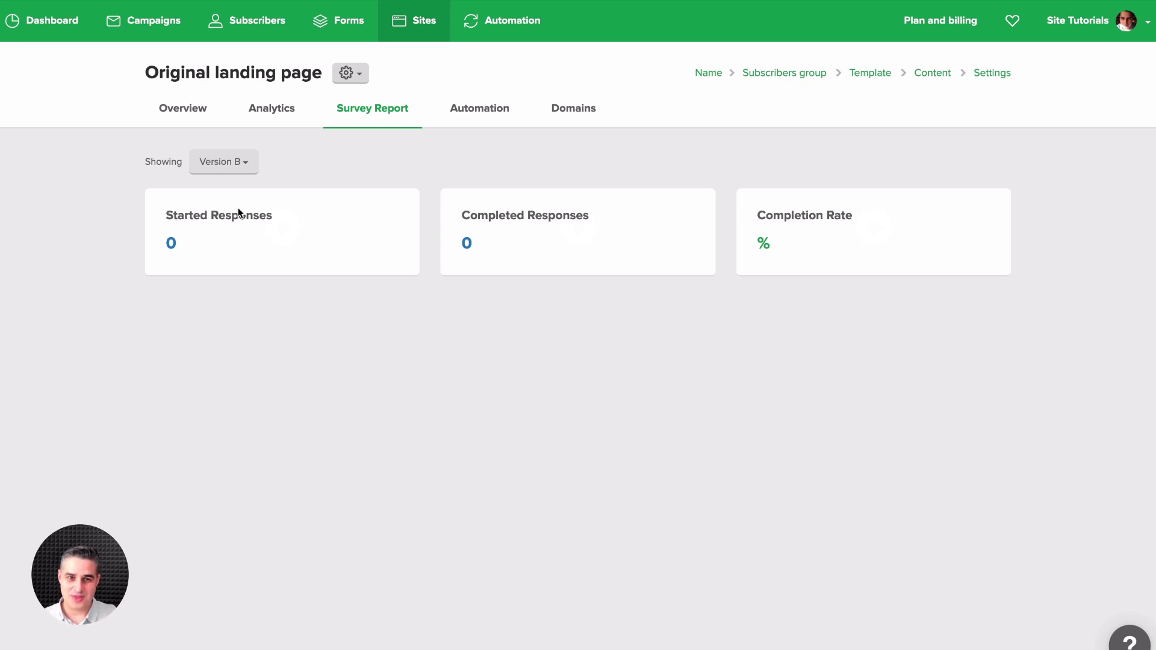
pyautogui.click(177, 114)
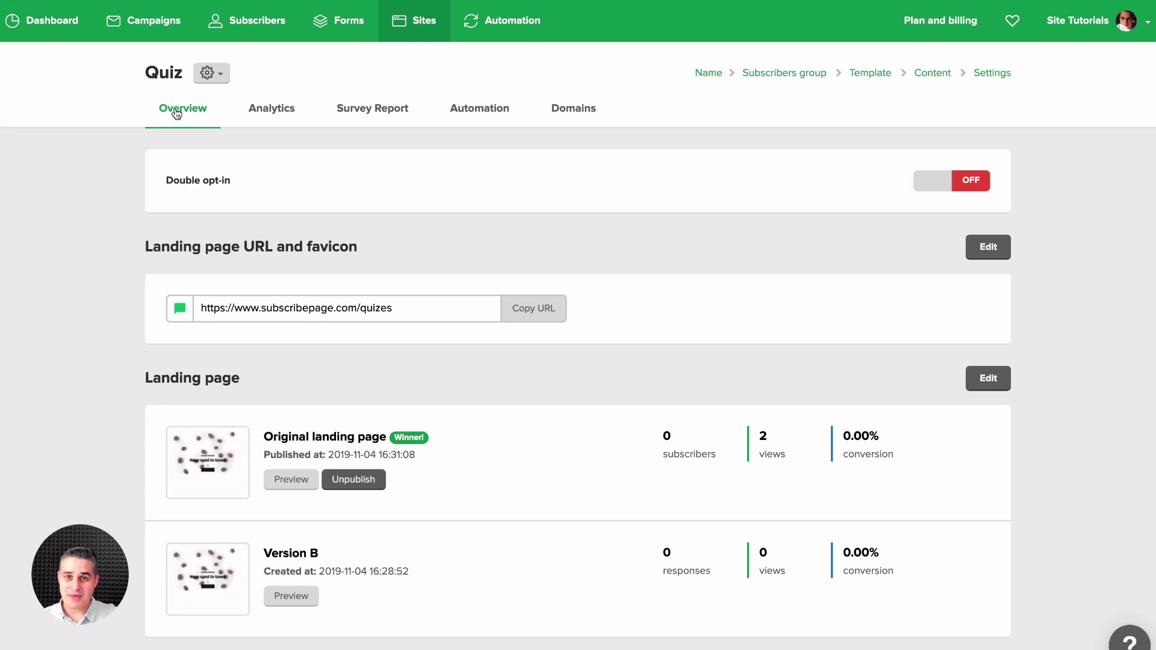